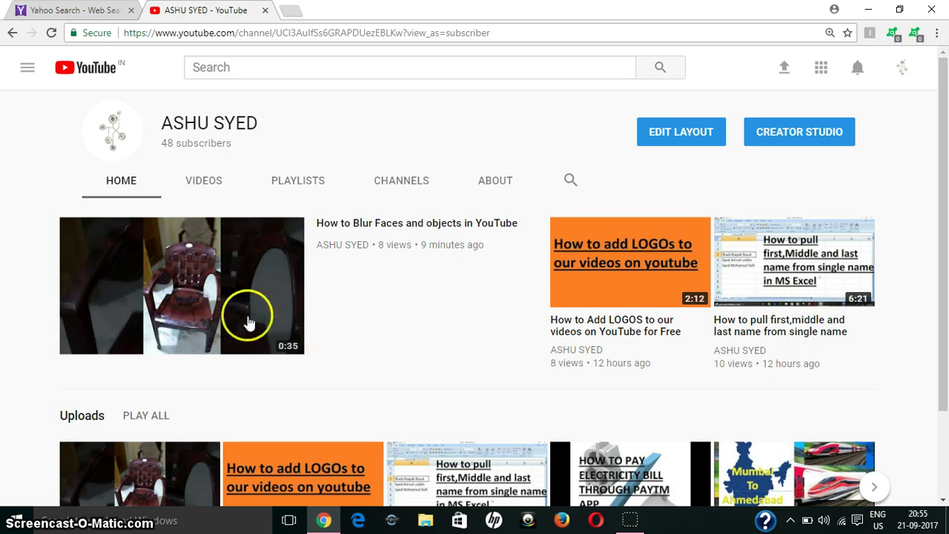
Step: Go to Creator Studio's Video Manager listing the channel's 58 uploaded videos
click(790, 143)
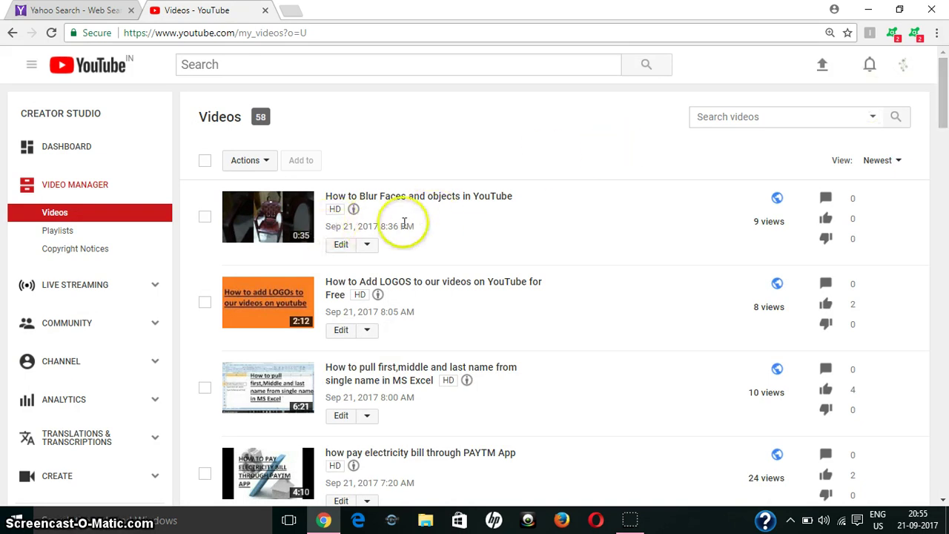
Step: Open the 'How to Blur Faces and objects in YouTube' video and bring up its edit page
click(262, 222)
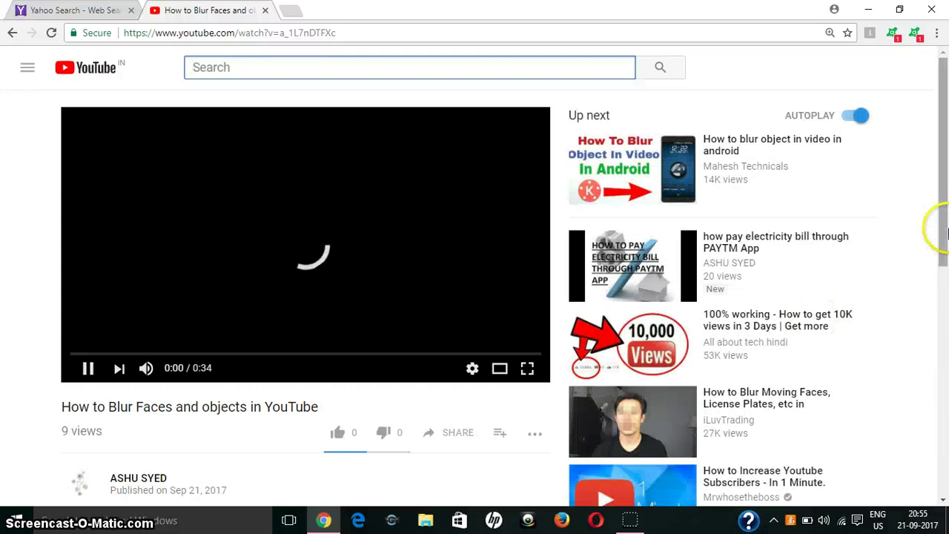
scroll(940, 259, down, 2)
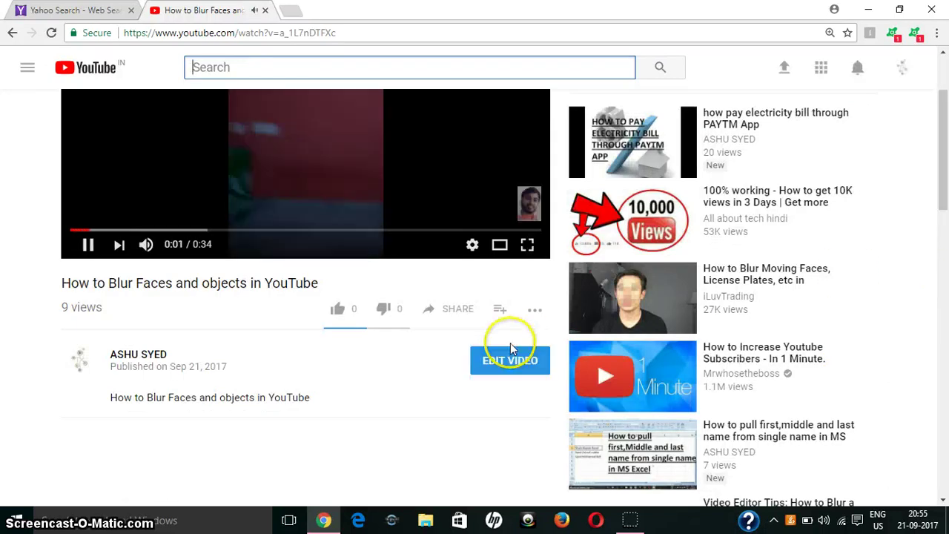
click(510, 361)
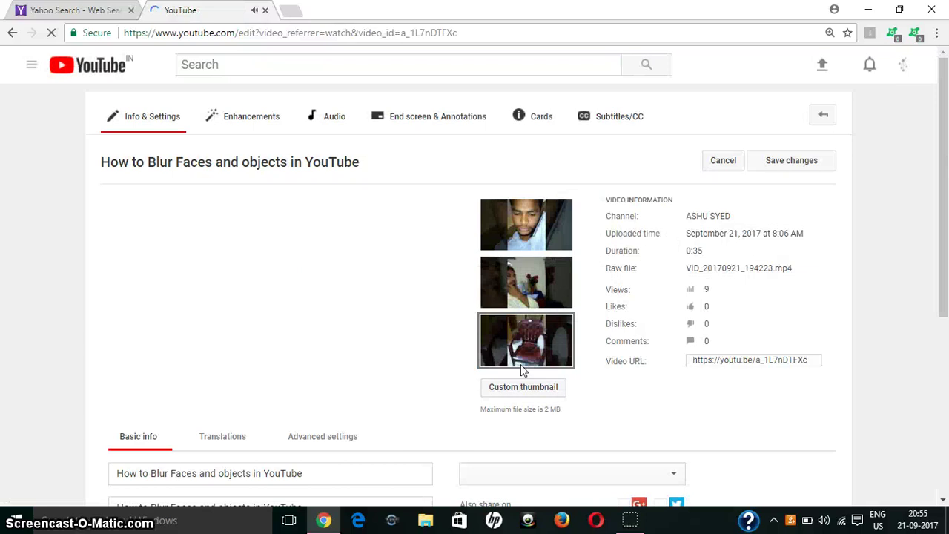
Step: Switch the video's edit page to the Enhancements editor with Quick fixes
click(263, 128)
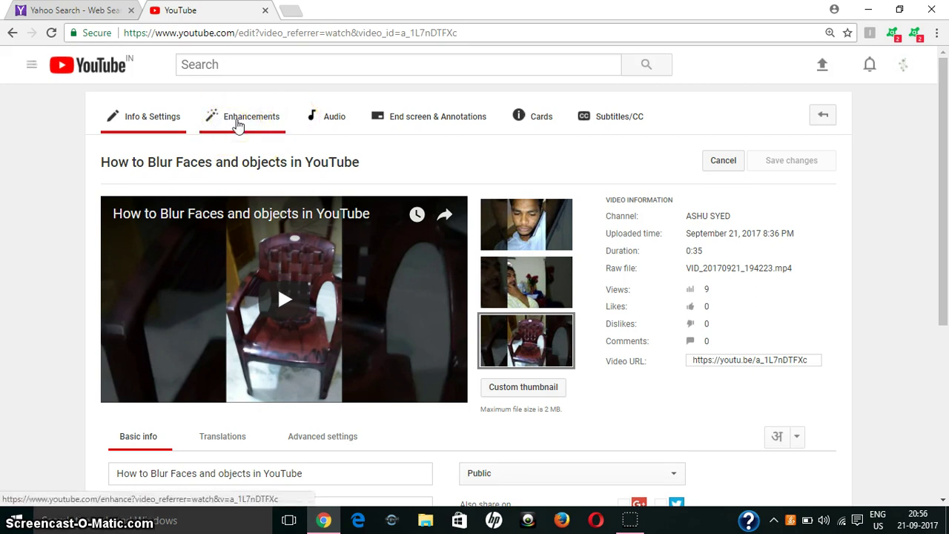
click(238, 118)
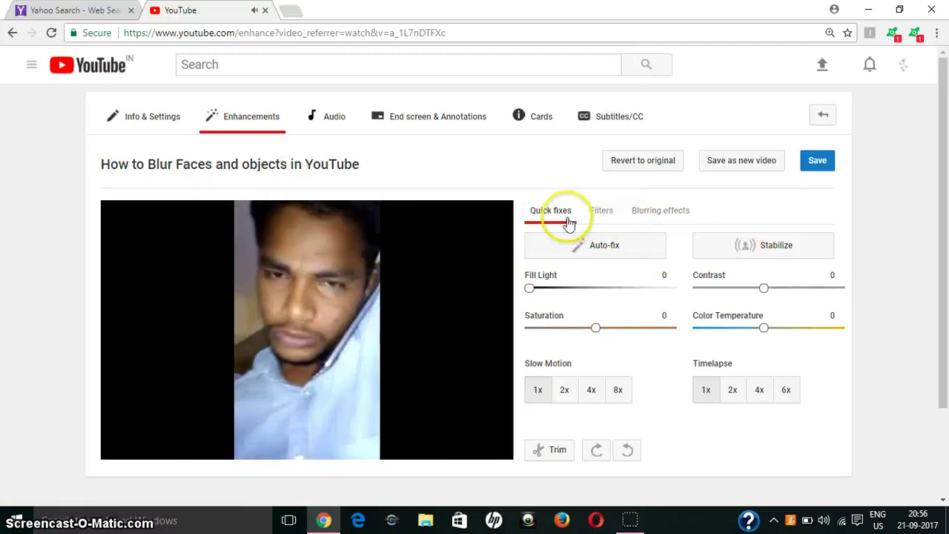
Step: Show Blurring effects and open the Blur faces editor listing three detected faces
click(654, 222)
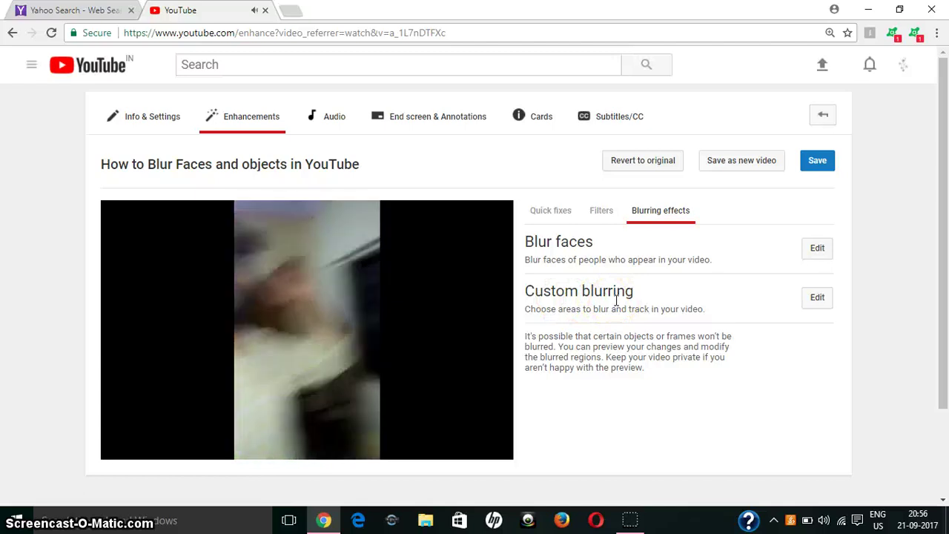
click(818, 251)
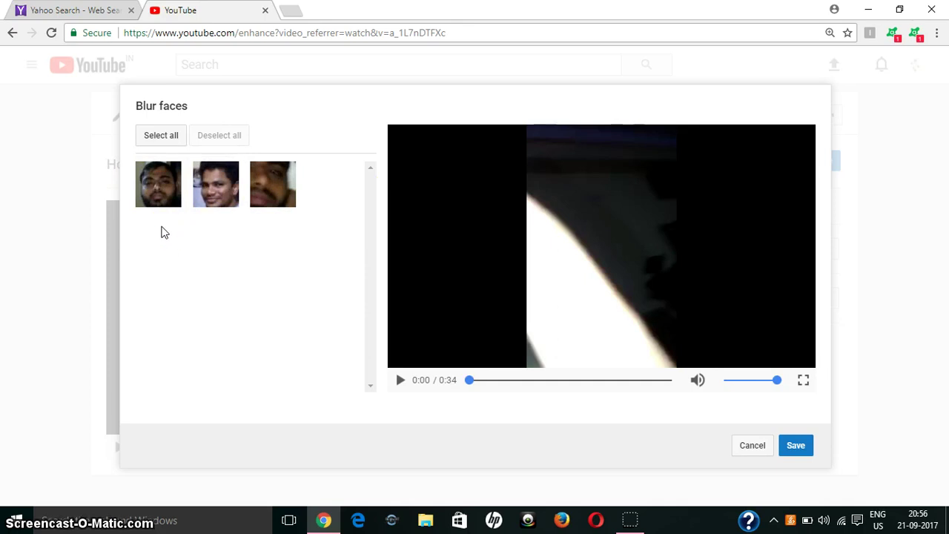
Step: Select the detected faces in the Blur faces dialog and save to apply face blurring
click(154, 185)
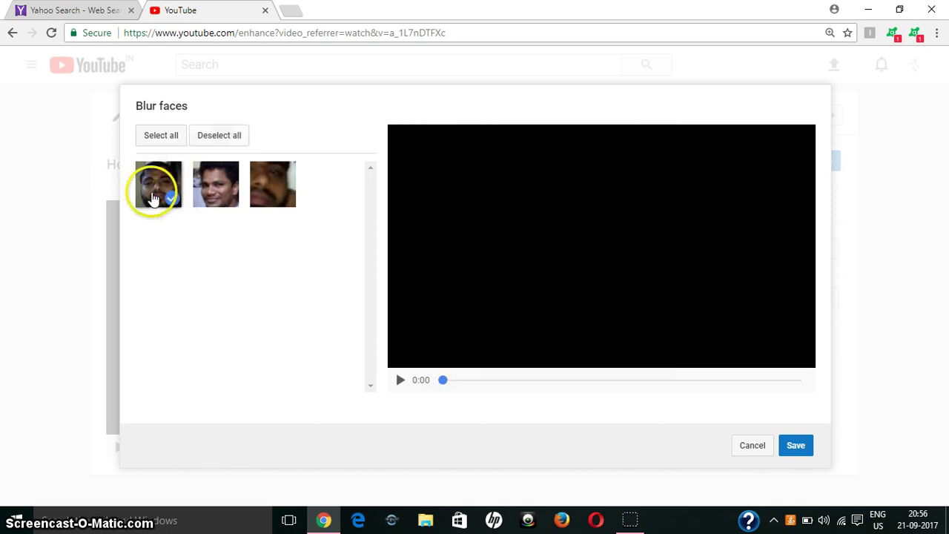
click(260, 187)
click(788, 447)
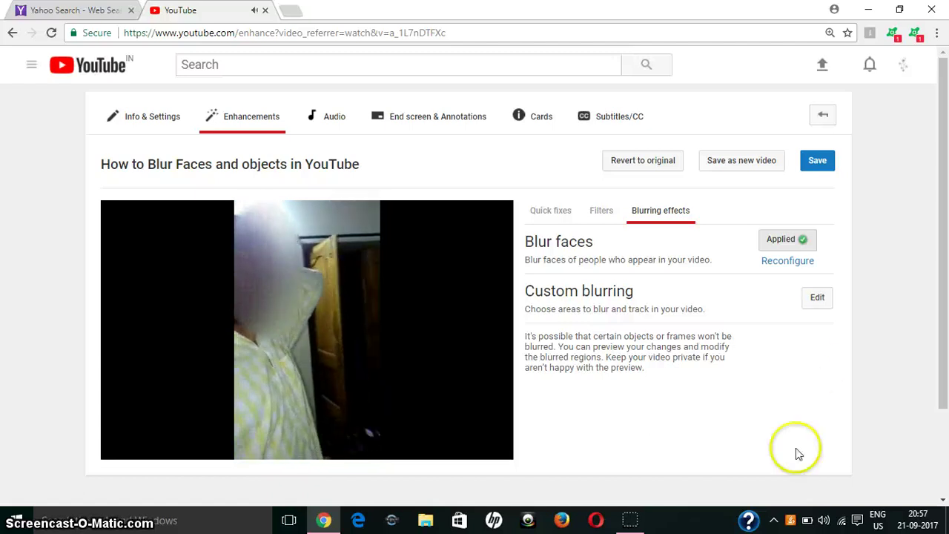
Step: Start Custom blurring and pause the preview at 0:21, where the chair is visible
click(816, 300)
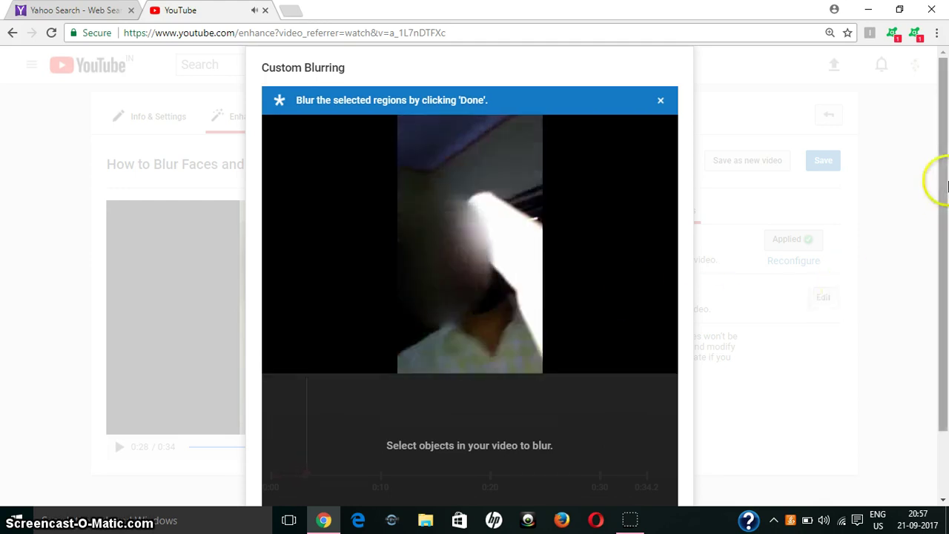
drag(948, 185, 934, 210)
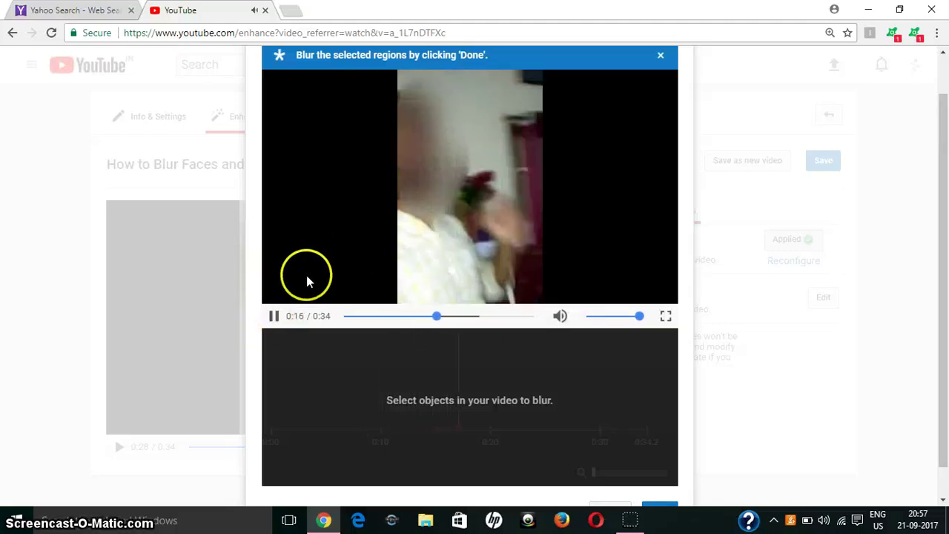
click(274, 317)
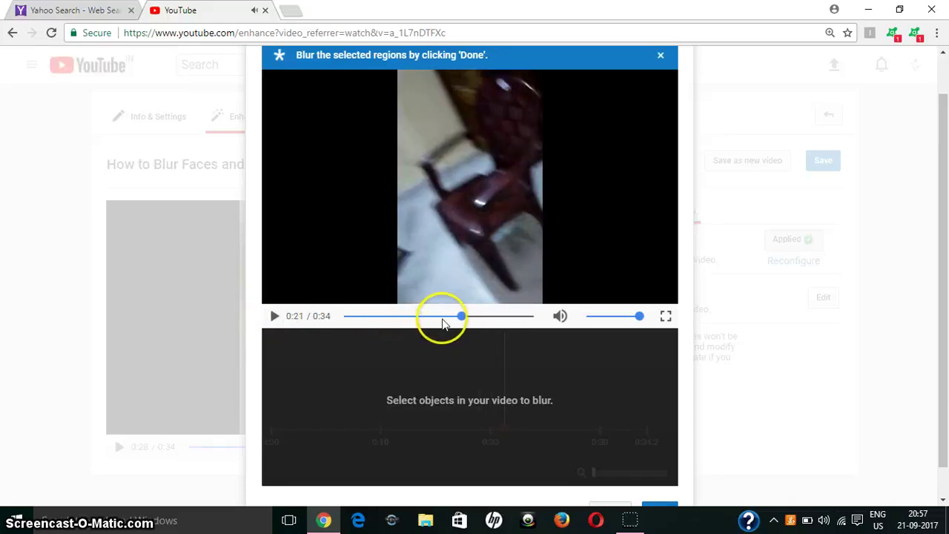
drag(464, 319, 466, 320)
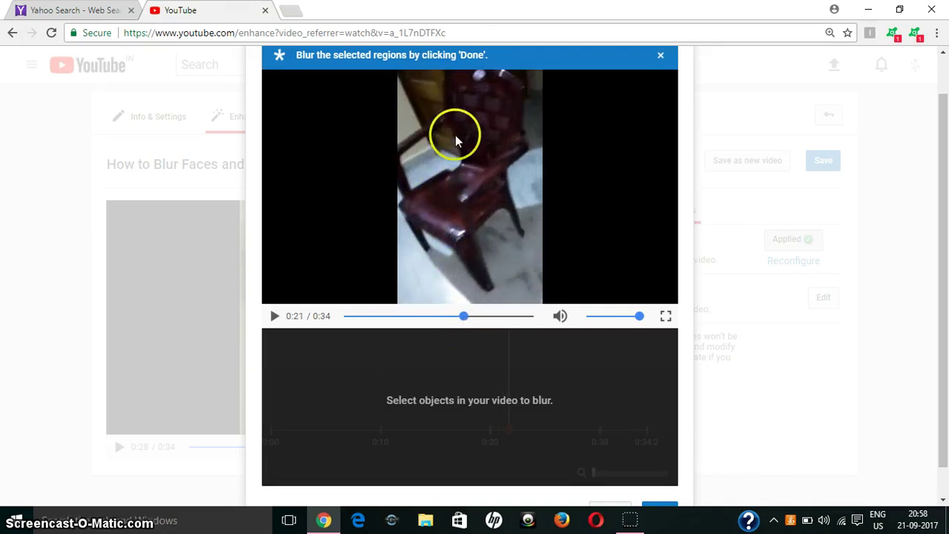
Step: Draw a blur box on the chair at 0:21, then resize and reposition it over the chair back
click(423, 89)
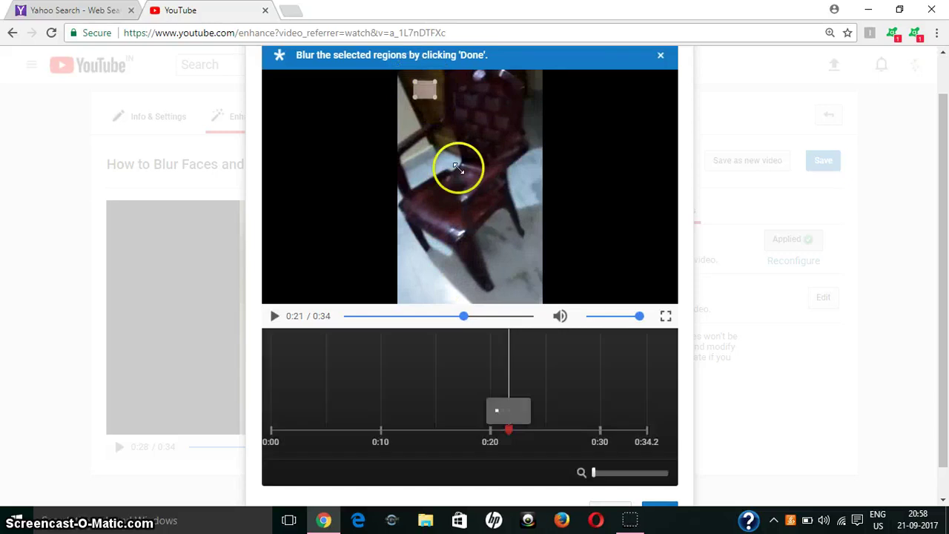
drag(460, 186, 482, 226)
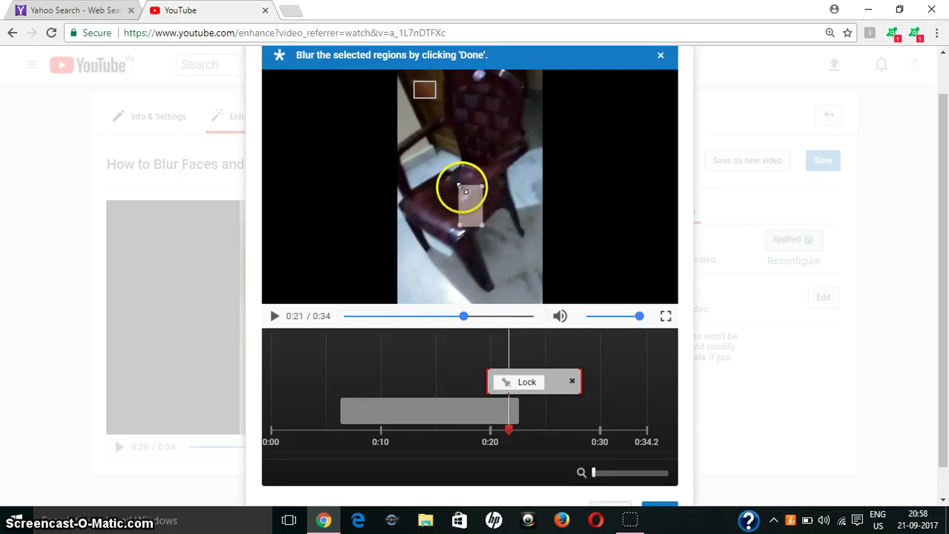
drag(461, 189, 418, 80)
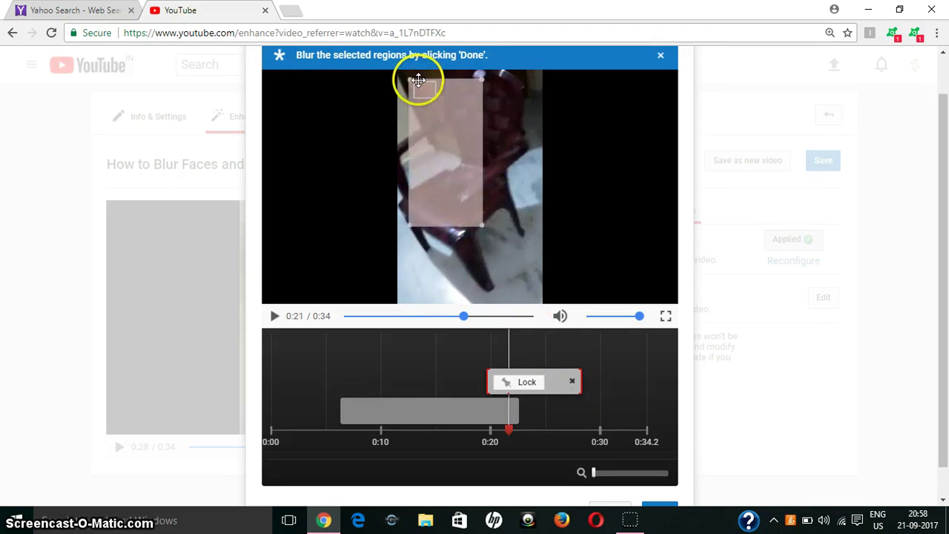
click(480, 222)
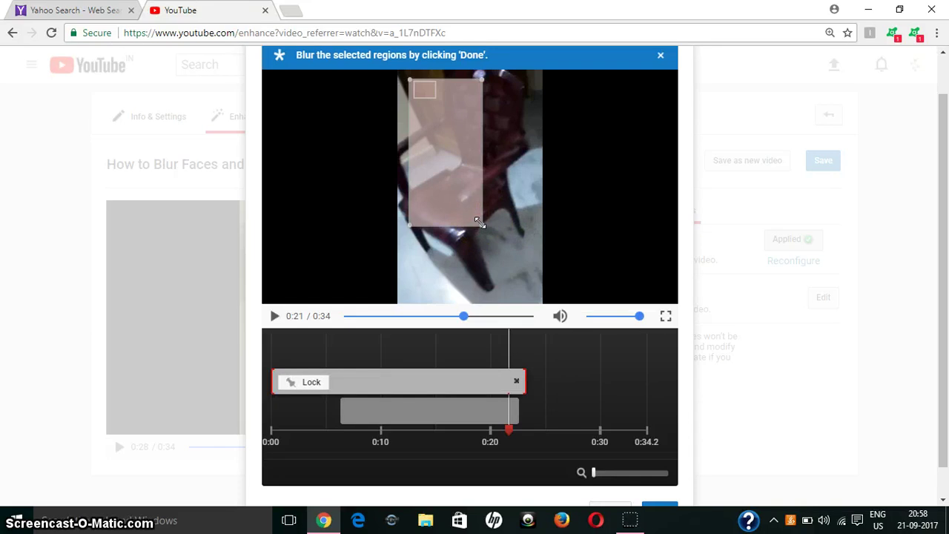
mouse_move(480, 222)
mouse_down()
mouse_move(495, 275)
mouse_move(486, 214)
mouse_up()
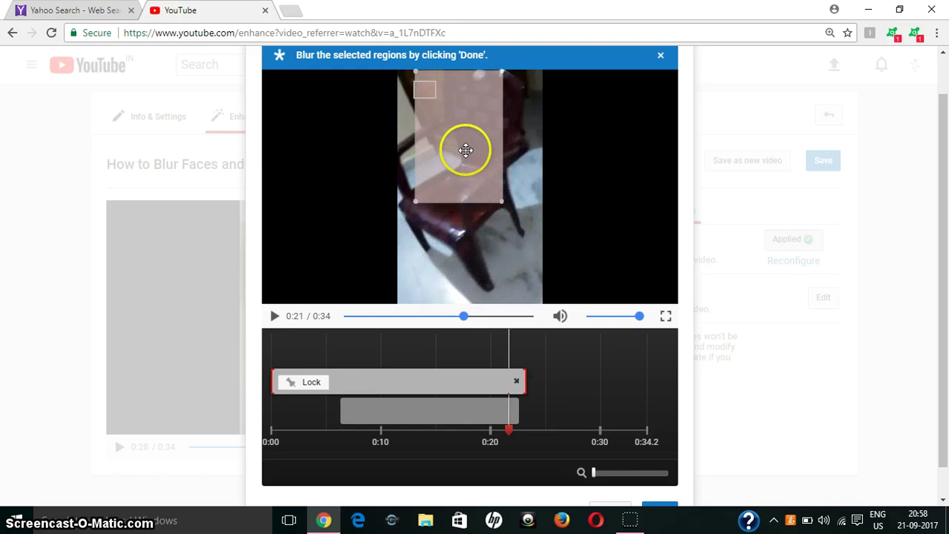
drag(465, 150, 470, 164)
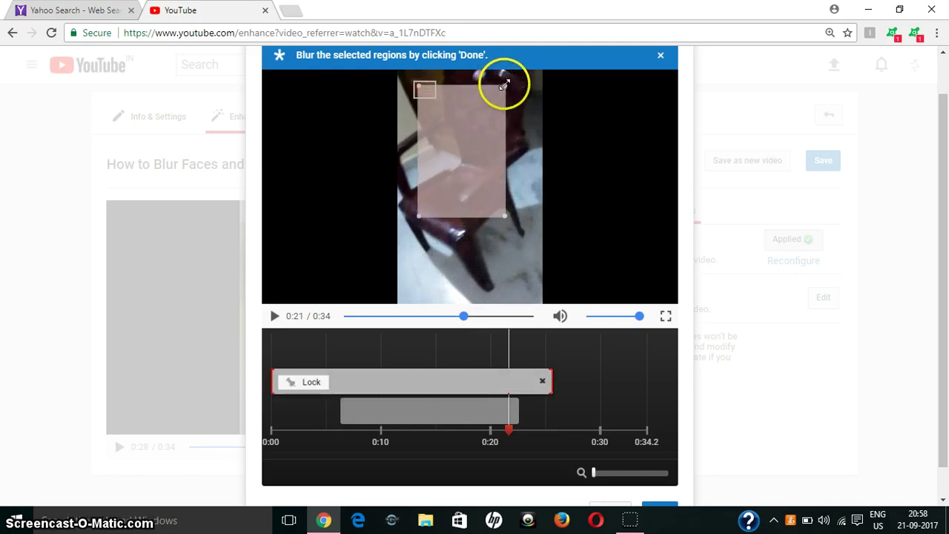
drag(504, 86, 518, 71)
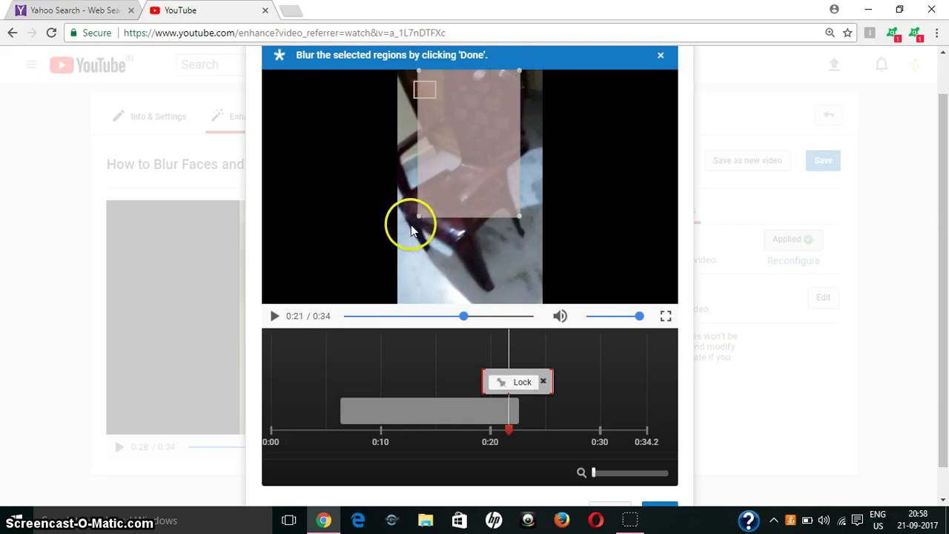
drag(414, 259, 413, 275)
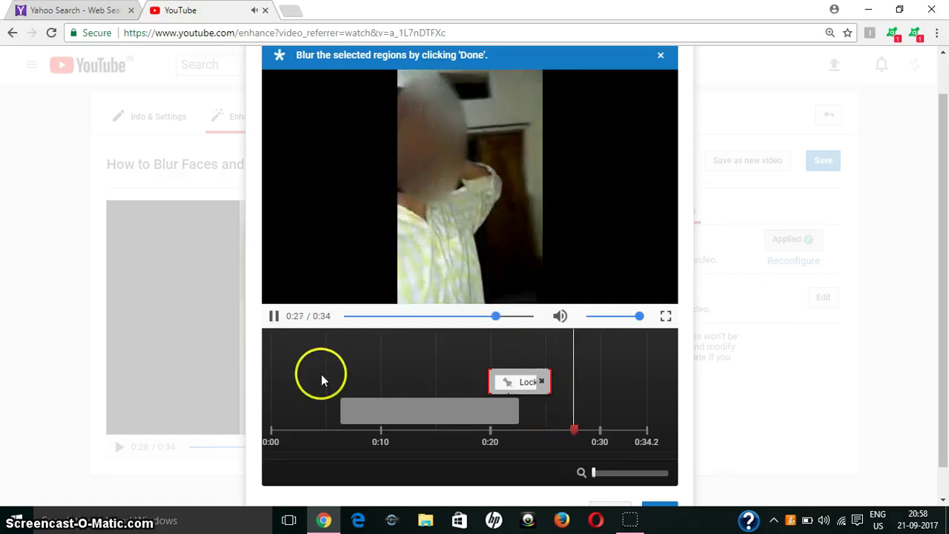
Step: Pause at 0:22 and enlarge the chair's blur box from its top-left corner
click(475, 316)
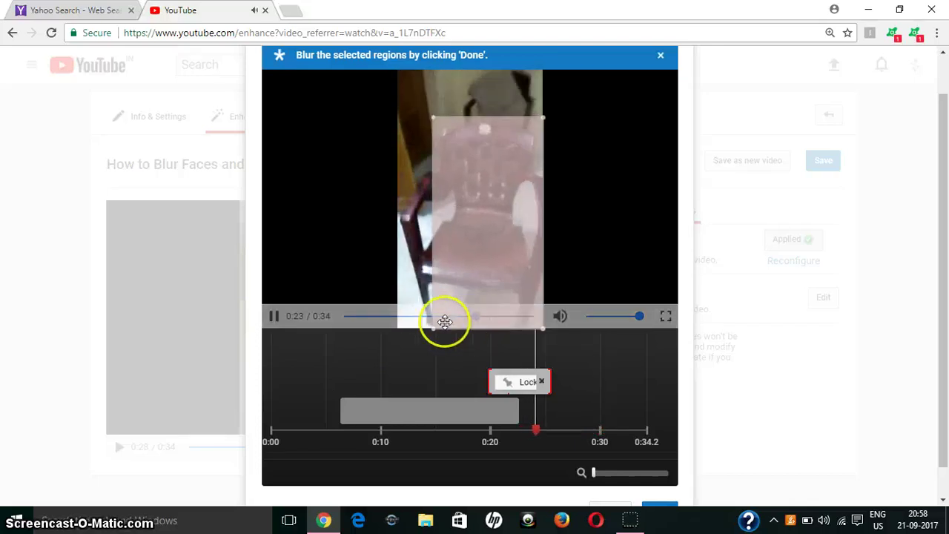
click(423, 317)
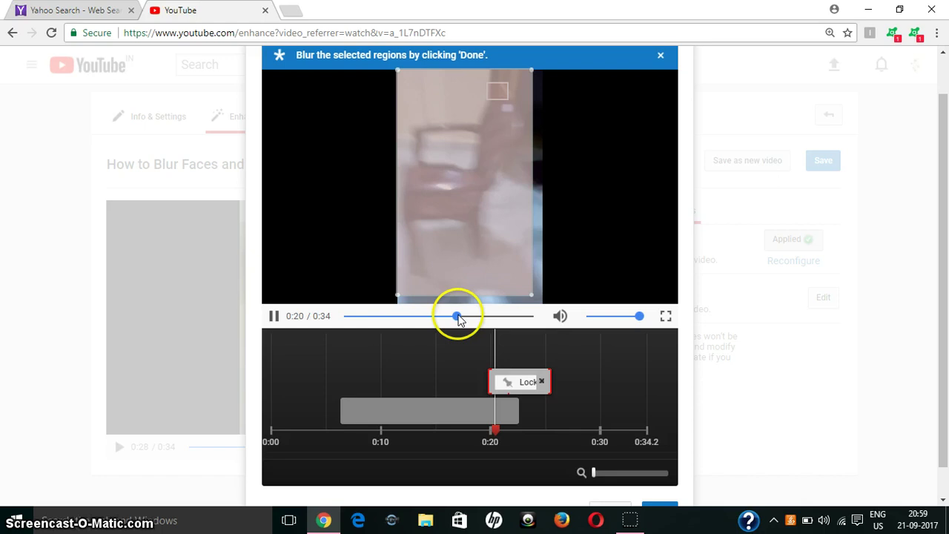
click(274, 316)
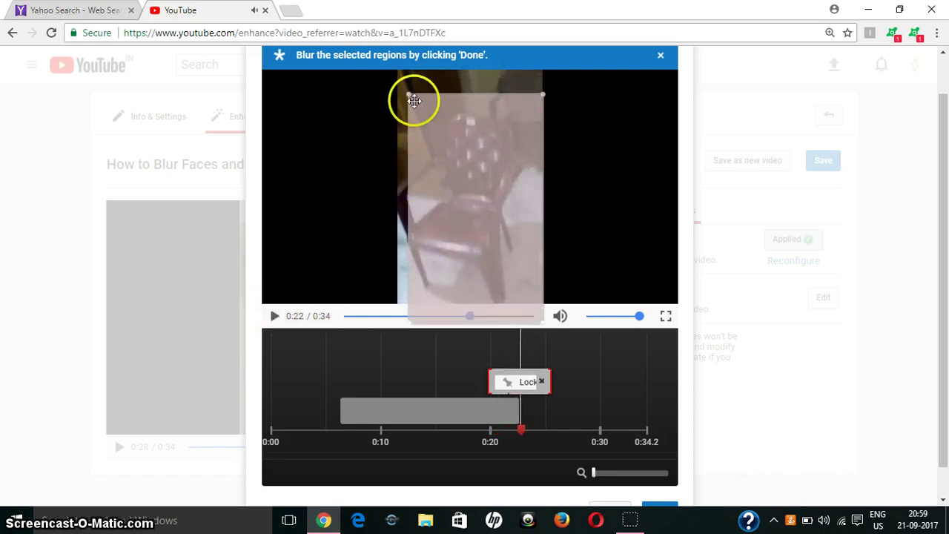
drag(405, 89, 395, 78)
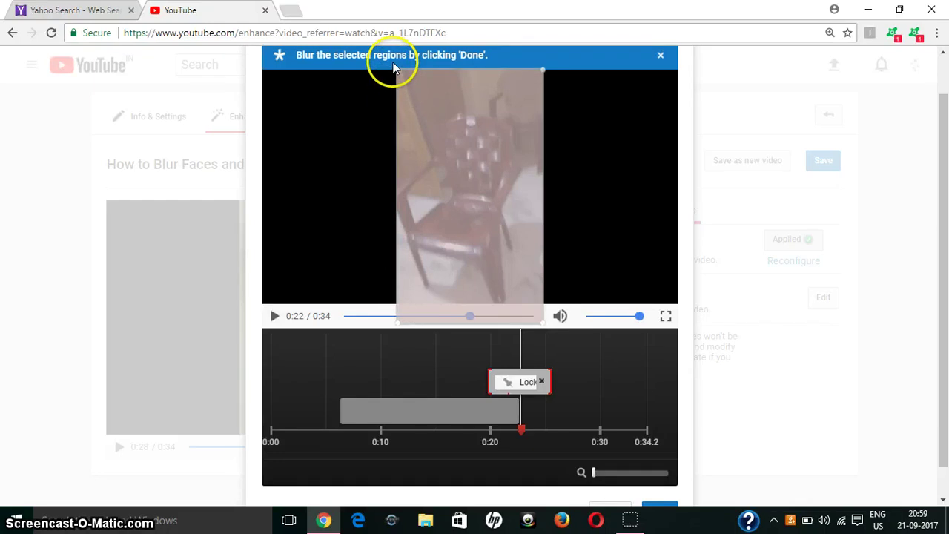
Step: Play the preview through to 0:34 to confirm the blur box tracks the chair
click(275, 317)
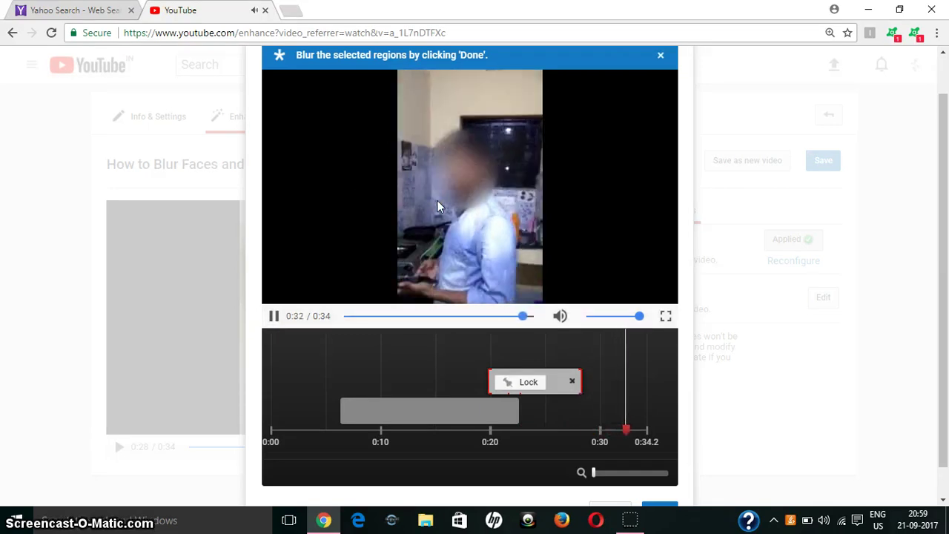
click(482, 247)
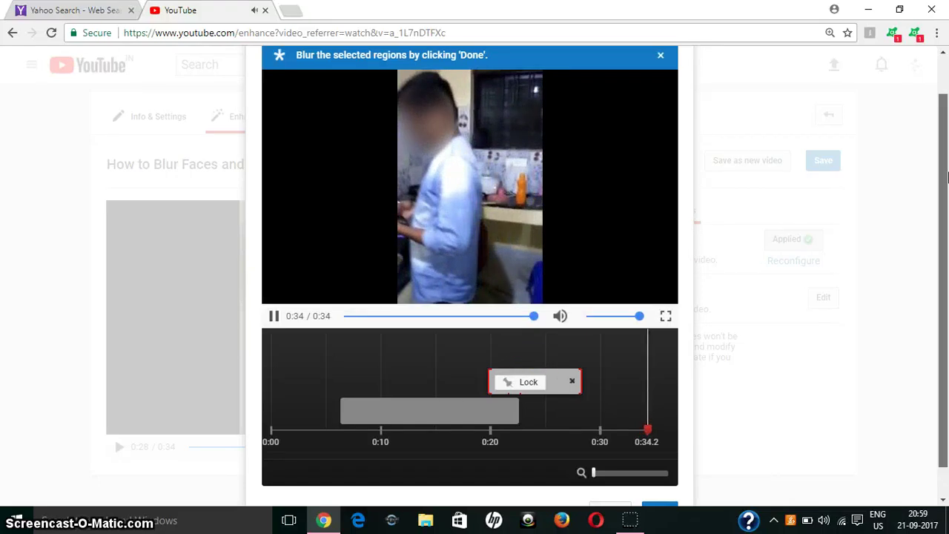
drag(948, 215, 947, 239)
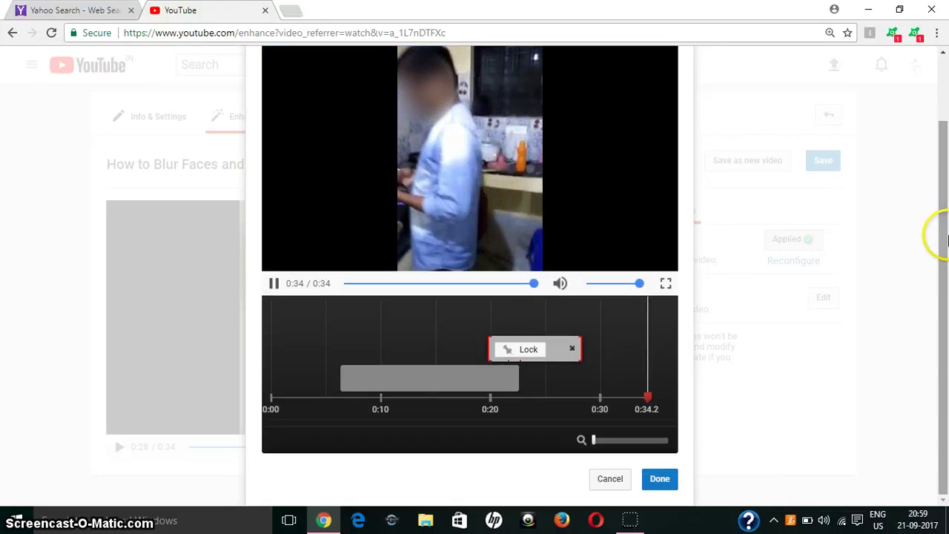
Step: Apply the custom chair blur and save the edited video in place, confirming the save
click(660, 480)
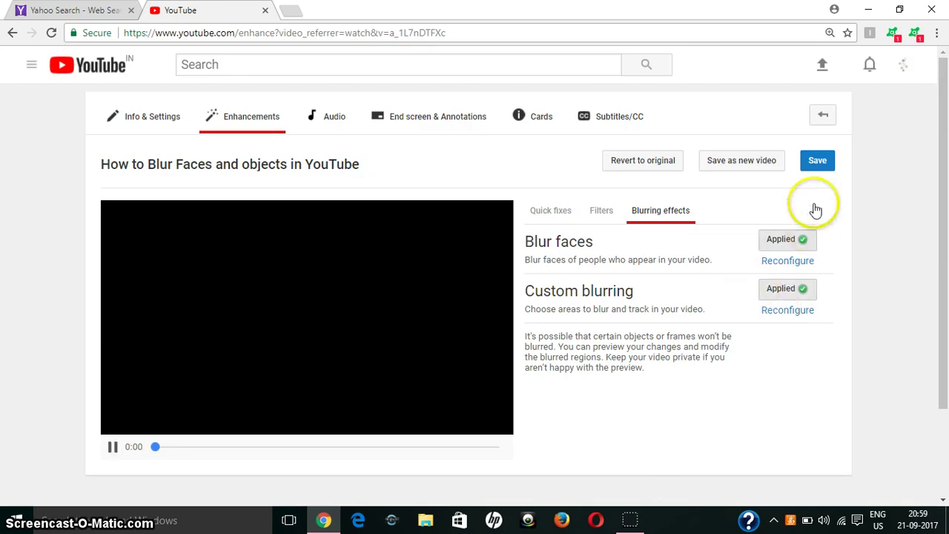
click(822, 164)
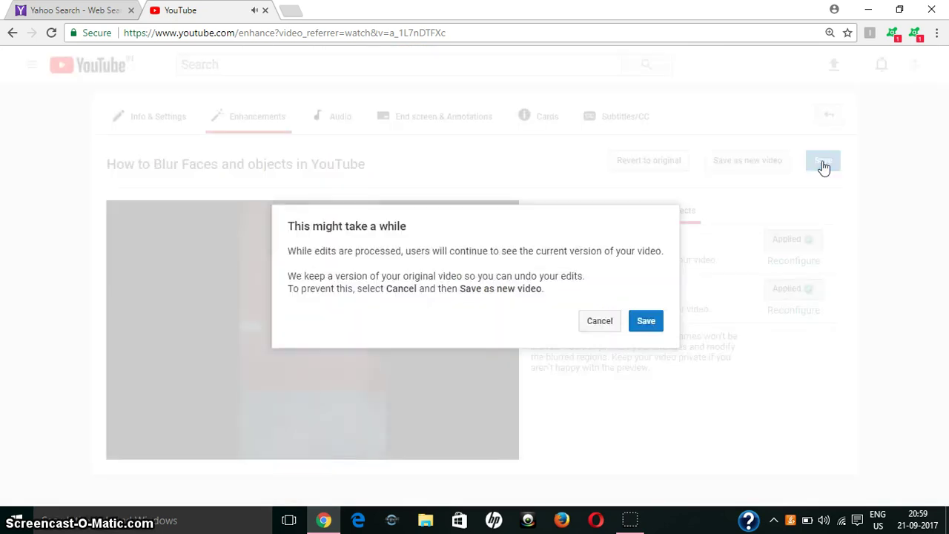
click(651, 321)
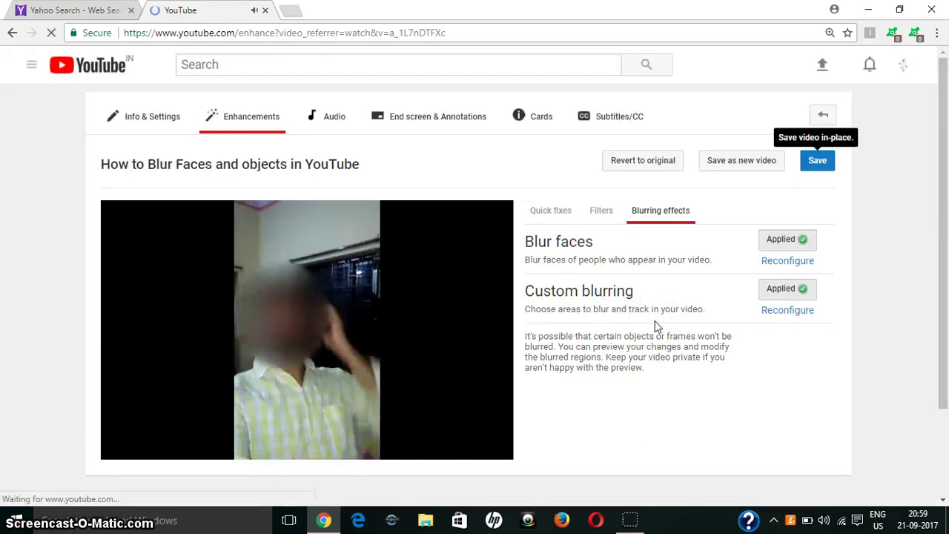